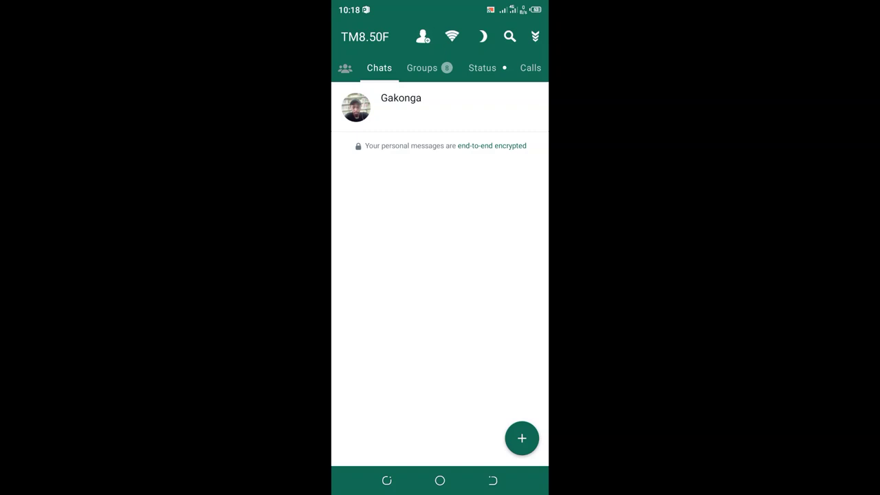
- Go to TM Mods > Privacy Settings and scroll to the Chats Settings section
left_click(535, 37)
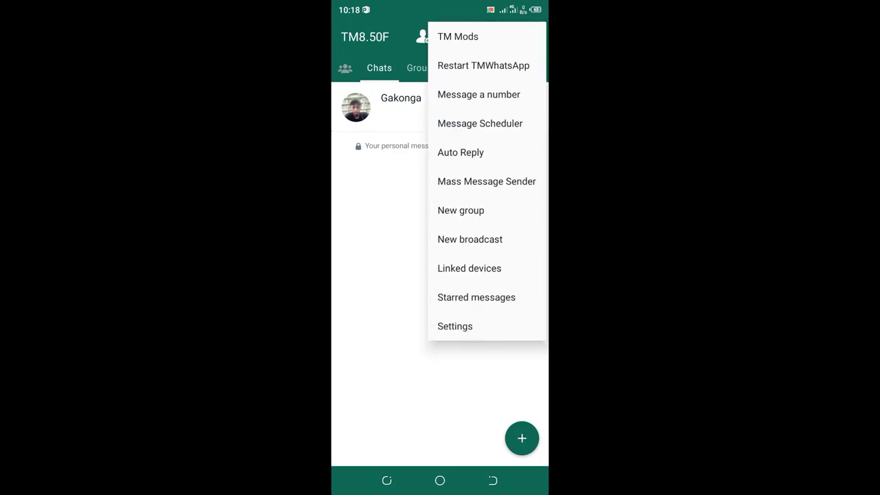
left_click(458, 36)
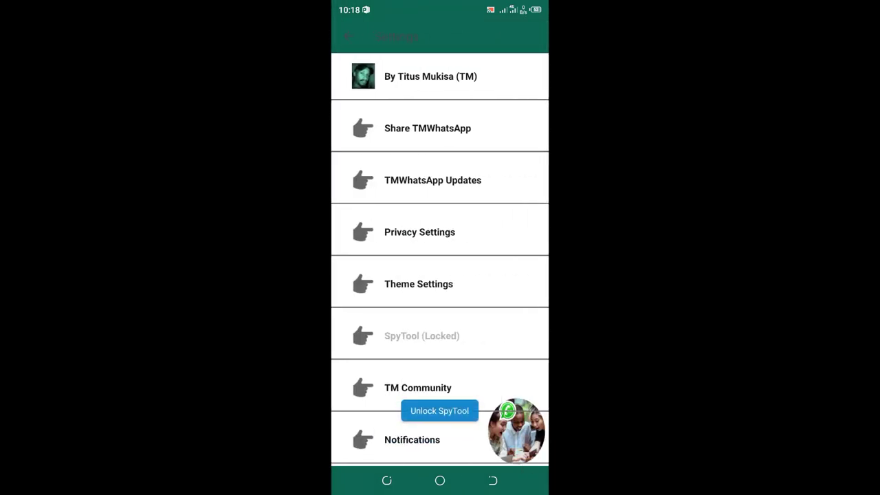
left_click(420, 231)
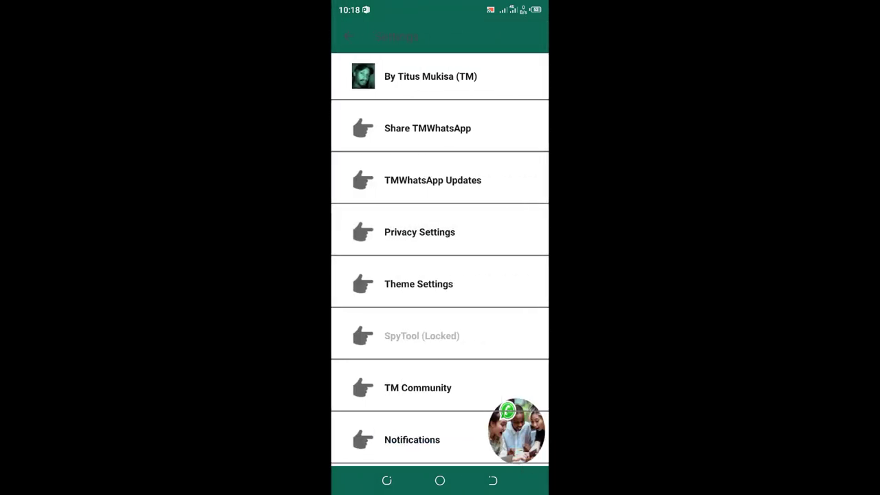
scroll(440, 275, "down", 5)
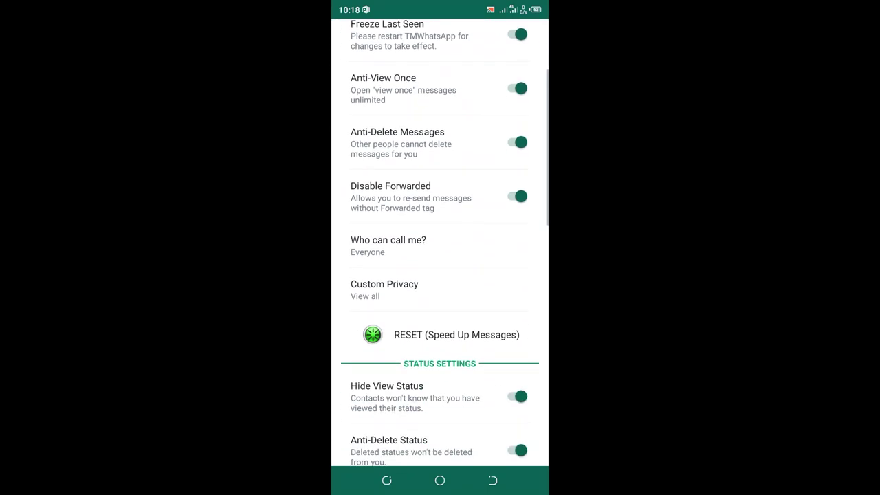
scroll(440, 241, "down", 6)
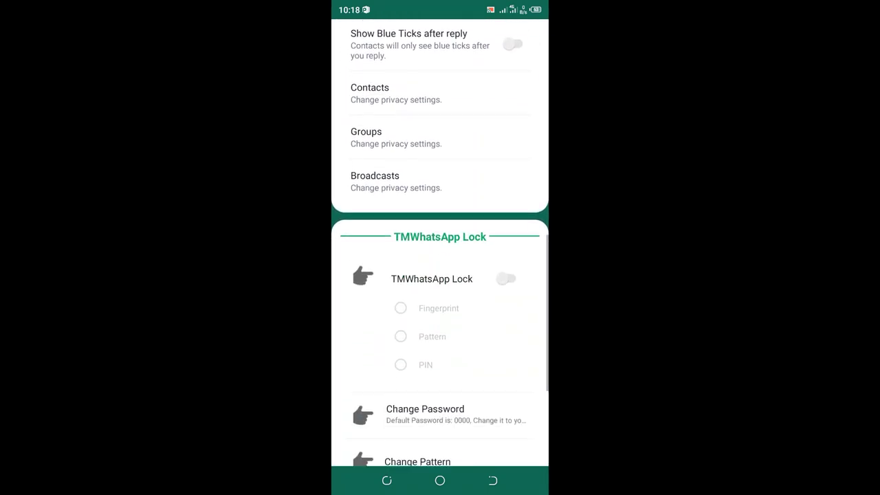
scroll(440, 276, "up", 4)
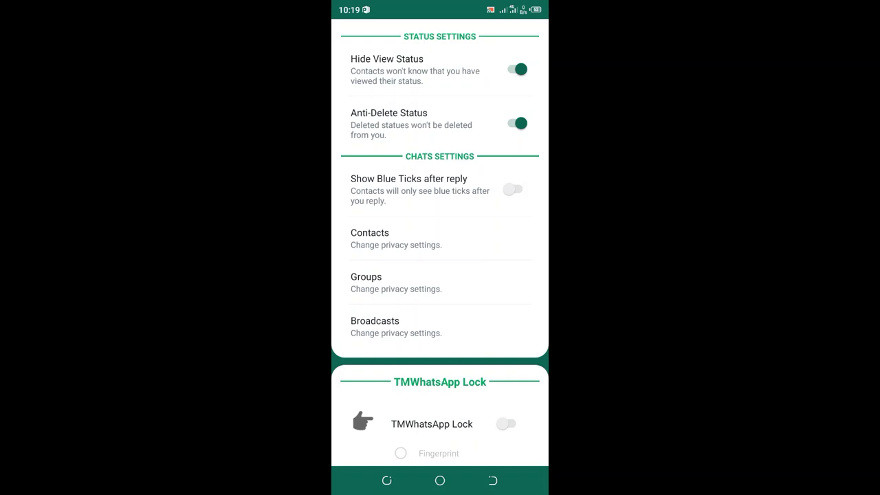
- Check Hide blue ticks and Hide second tick for Contacts, accepting the Attention warning
left_click(398, 238)
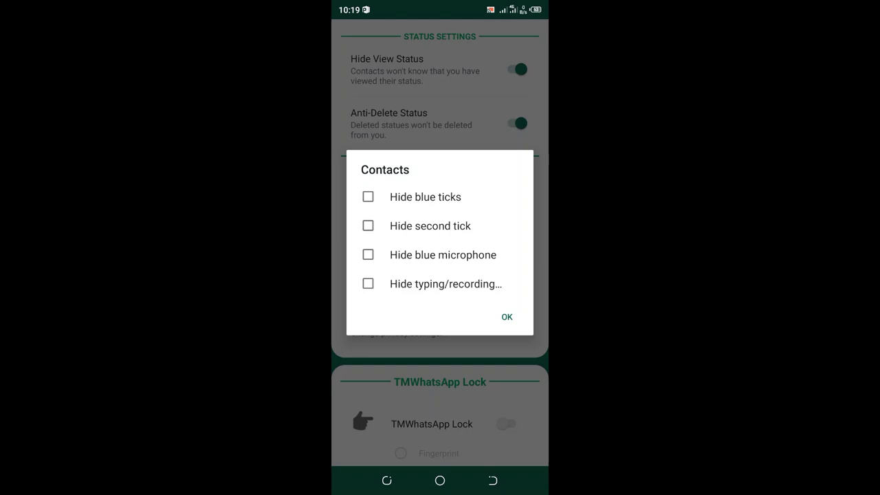
left_click(425, 196)
left_click(430, 226)
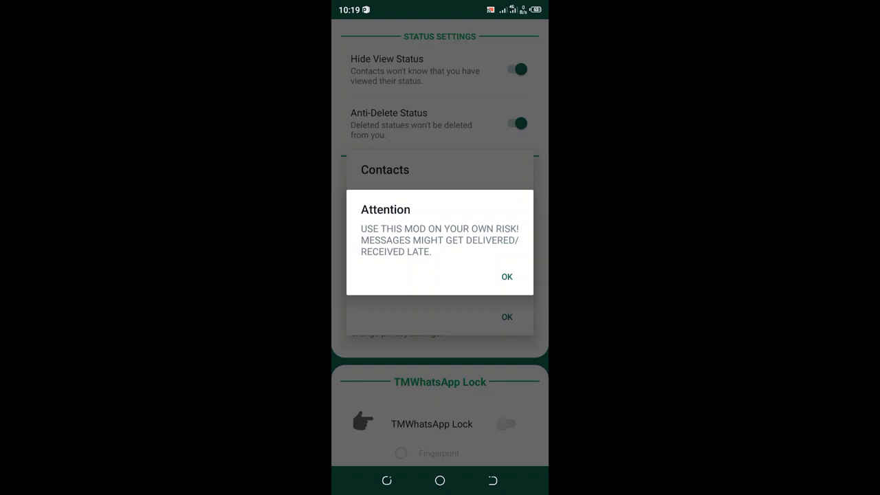
left_click(507, 277)
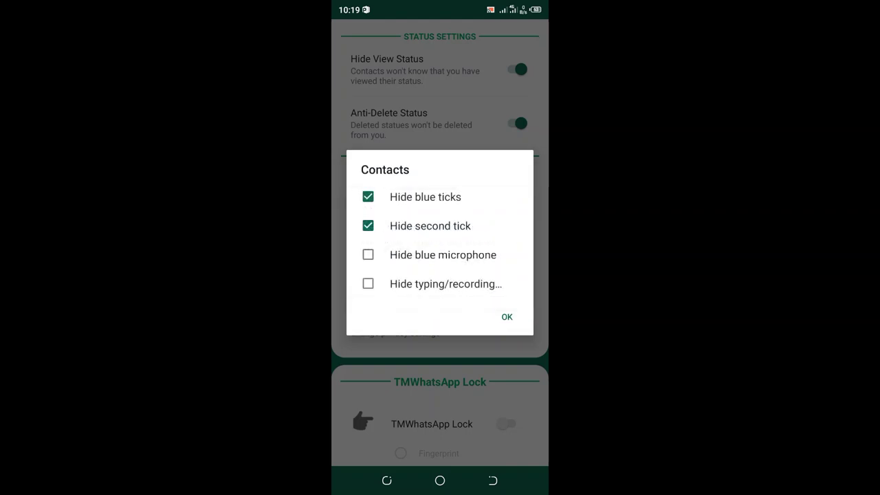
- Confirm the Contacts dialog with OK to keep both tick-hiding options
left_click(507, 316)
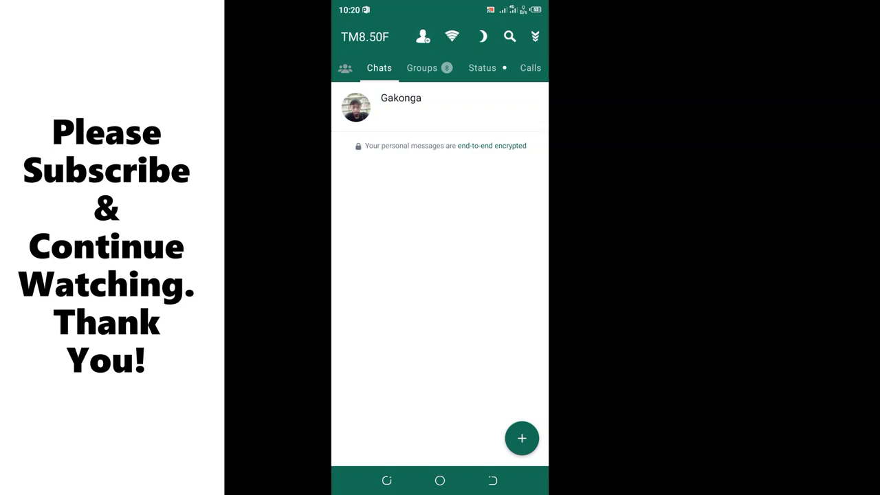
- Launch GBWhatsApp, start a new chat and scroll the contact list to the test contact
left_click(440, 481)
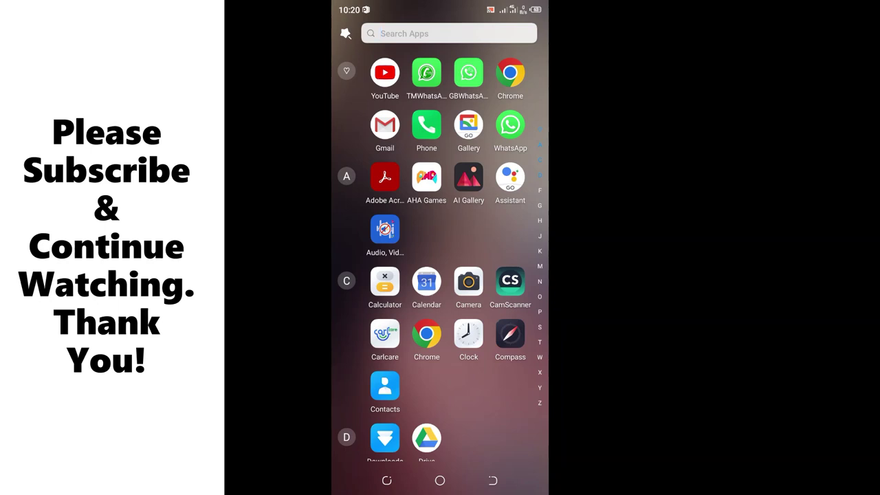
left_click(468, 73)
left_click(522, 438)
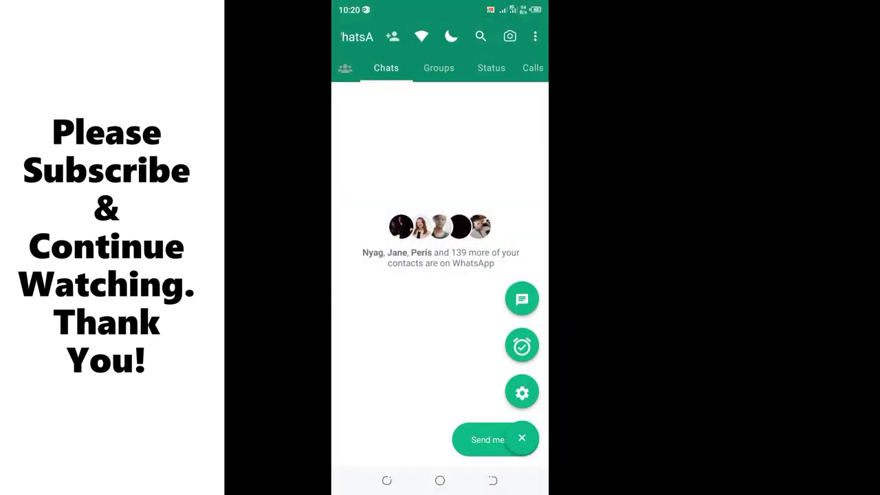
left_click(522, 299)
scroll(440, 275, "down", 3)
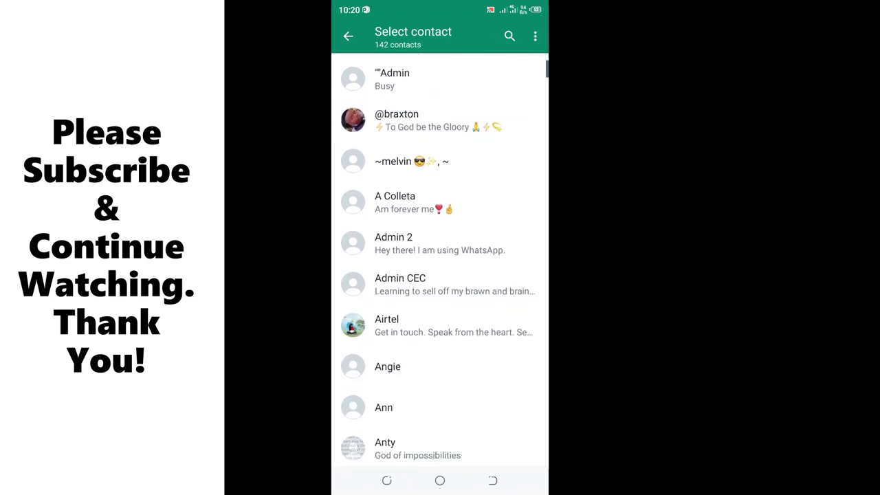
scroll(440, 261, "down", 10)
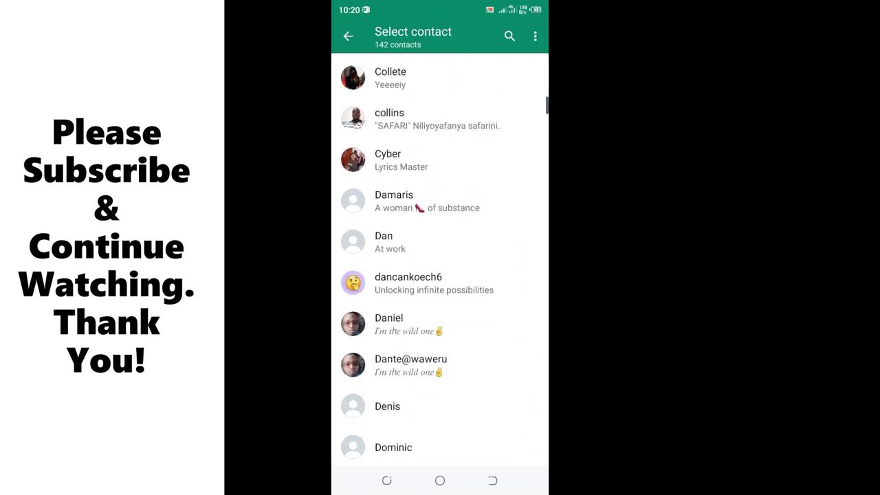
scroll(441, 262, "down", 8)
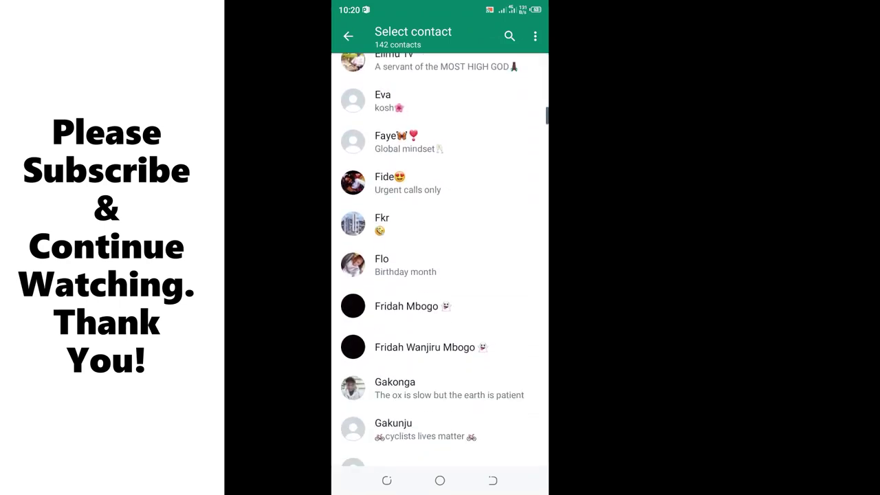
scroll(440, 261, "down", 3)
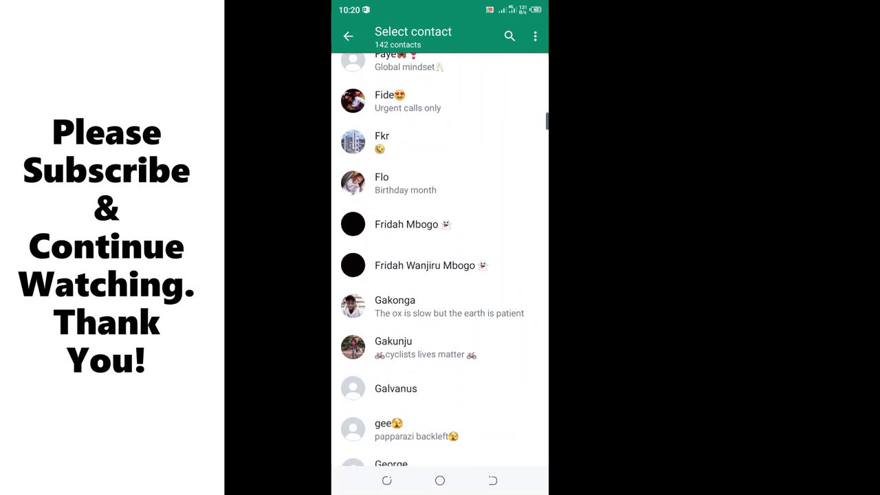
scroll(440, 261, "down", 1)
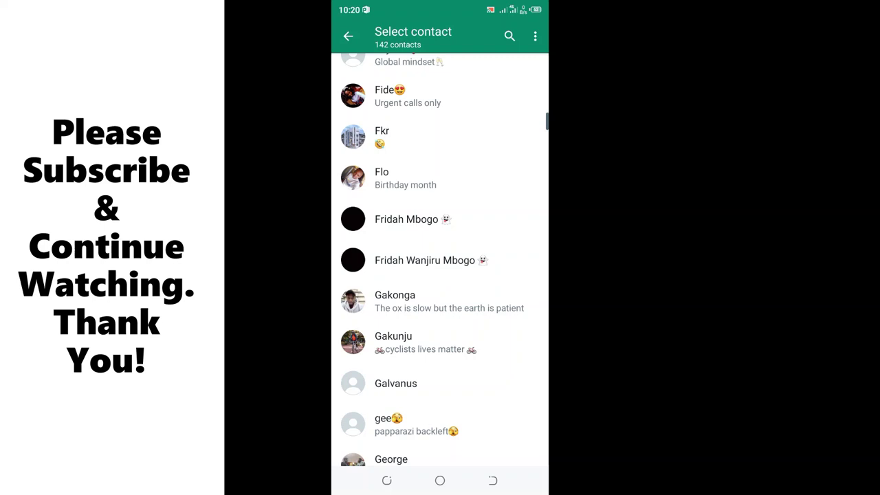
- Open the test contact's chat and send the message 'Hi'
left_click(440, 302)
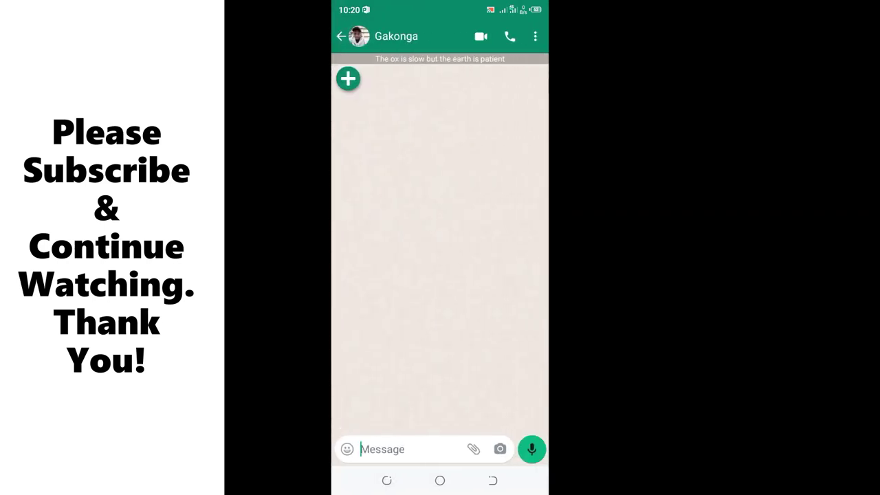
left_click(399, 449)
type("Hi")
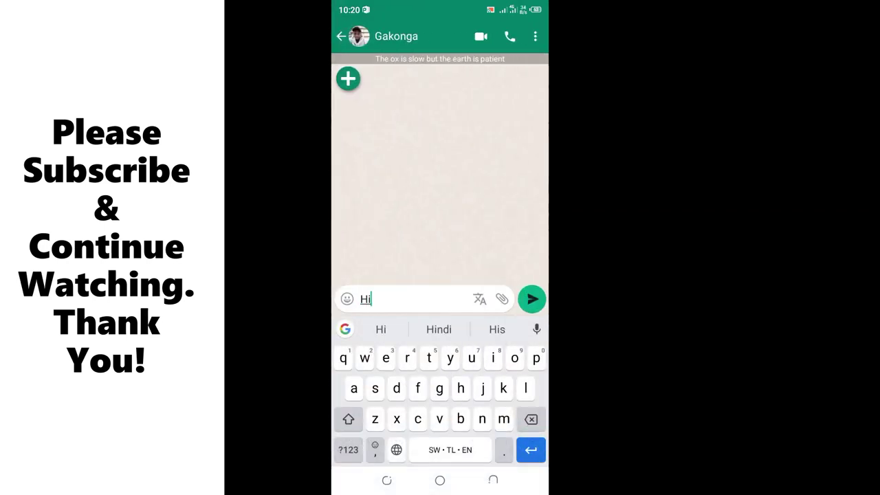
left_click(533, 299)
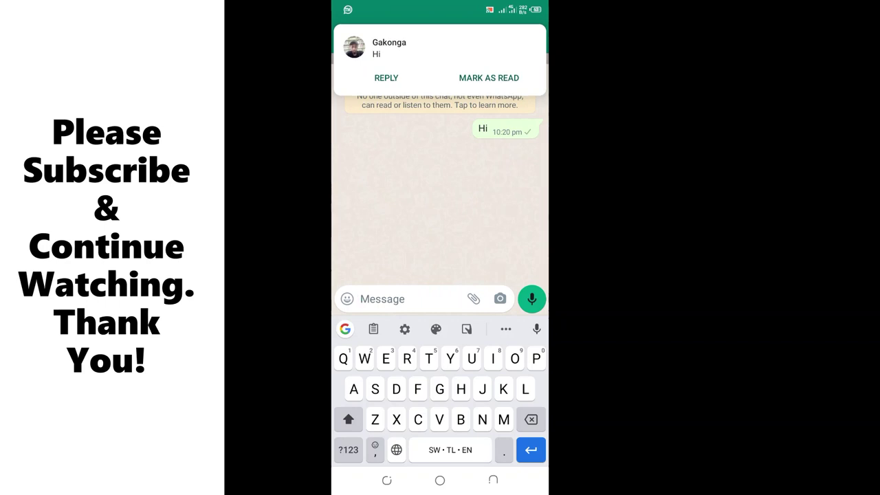
- Dismiss the keyboard and back out of GBWhatsApp to the app drawer
left_click(493, 480)
left_click(493, 480)
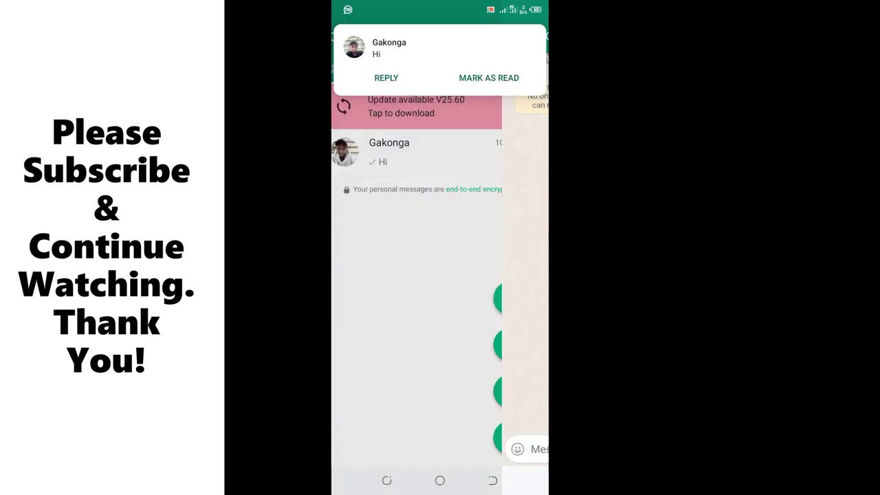
left_click(493, 480)
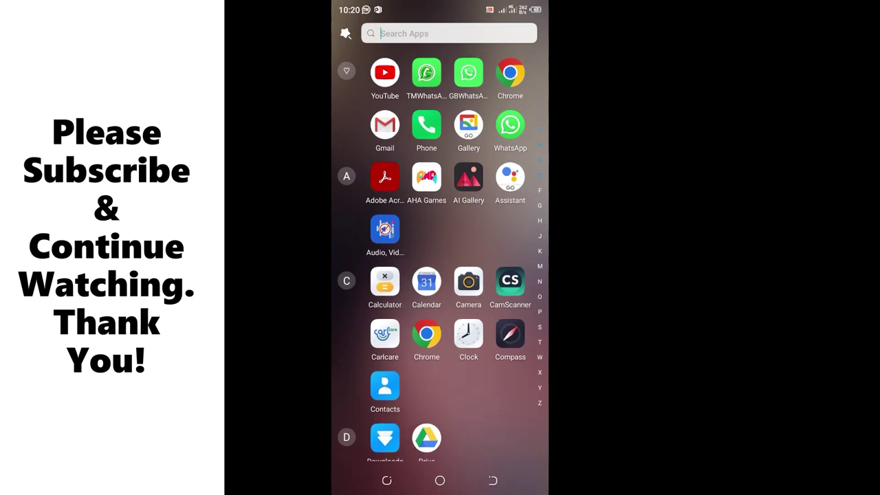
- Open TMWhatsApp, read the contact's 'Hi' message and return to the chat list
left_click(427, 71)
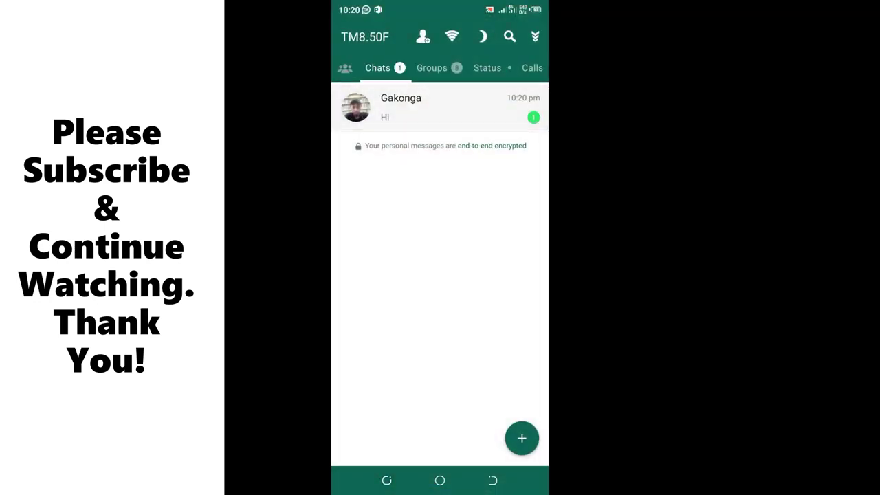
left_click(413, 108)
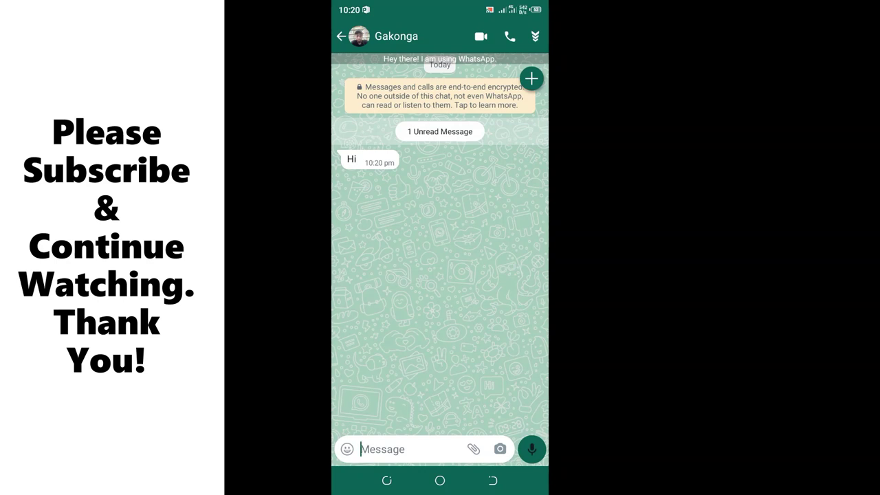
left_click(492, 480)
left_click(493, 480)
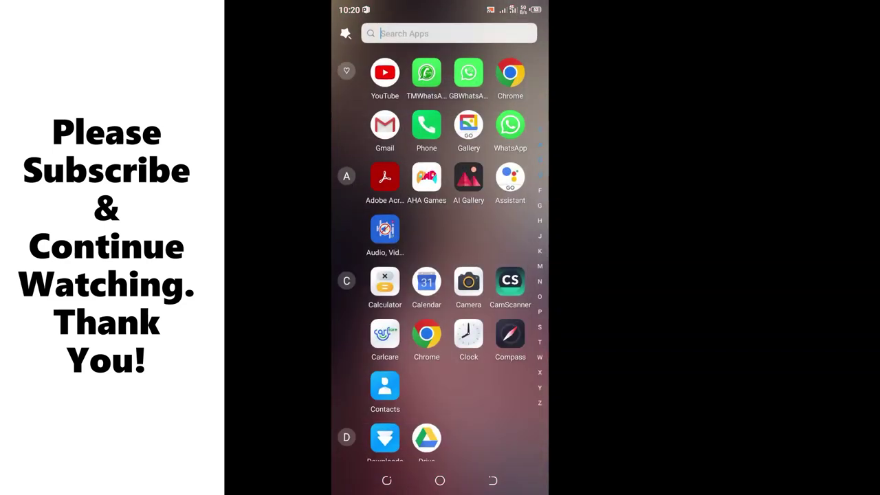
left_click(469, 72)
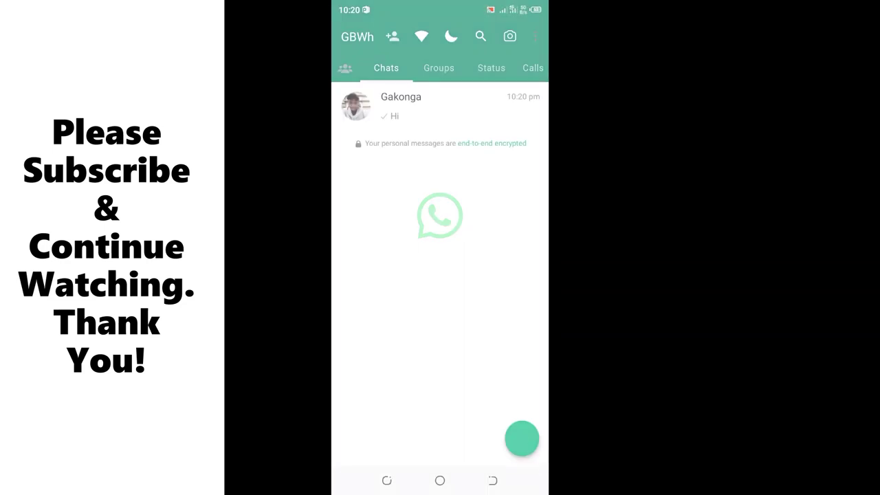
left_click(427, 151)
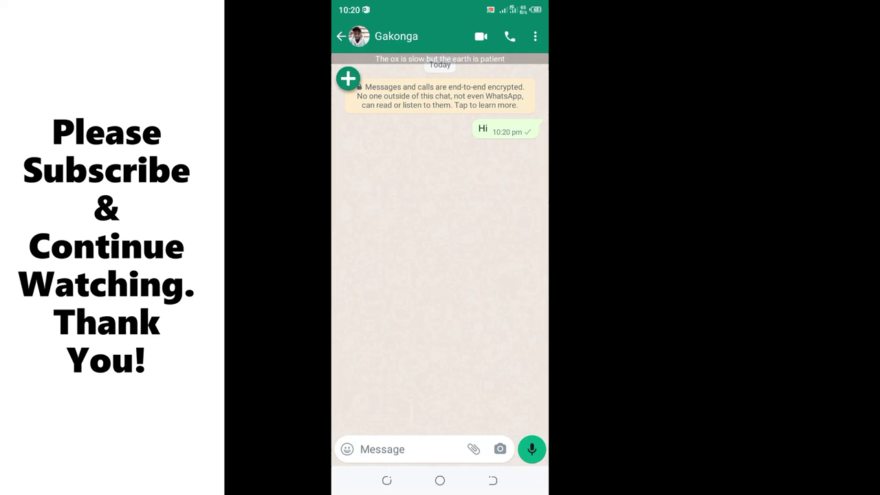
left_click(492, 480)
- Reopen TMWhatsApp, send '2' in the contact's chat, then go to the app drawer
left_click(492, 481)
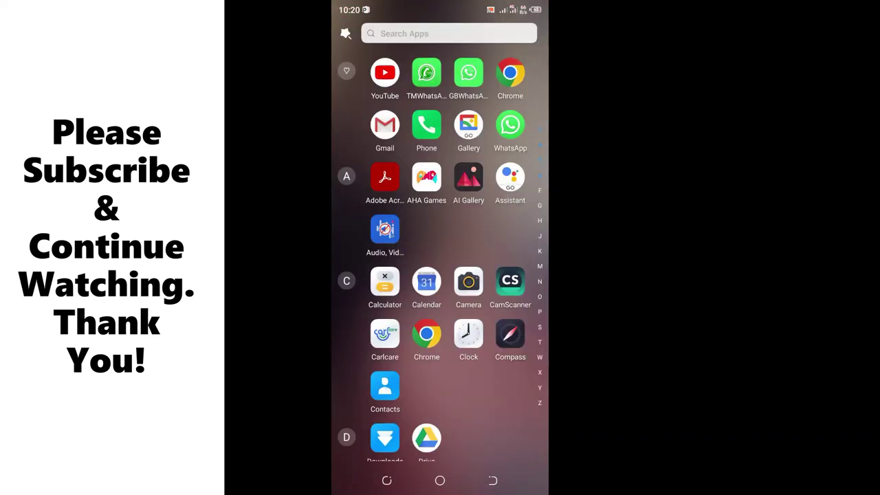
left_click(426, 72)
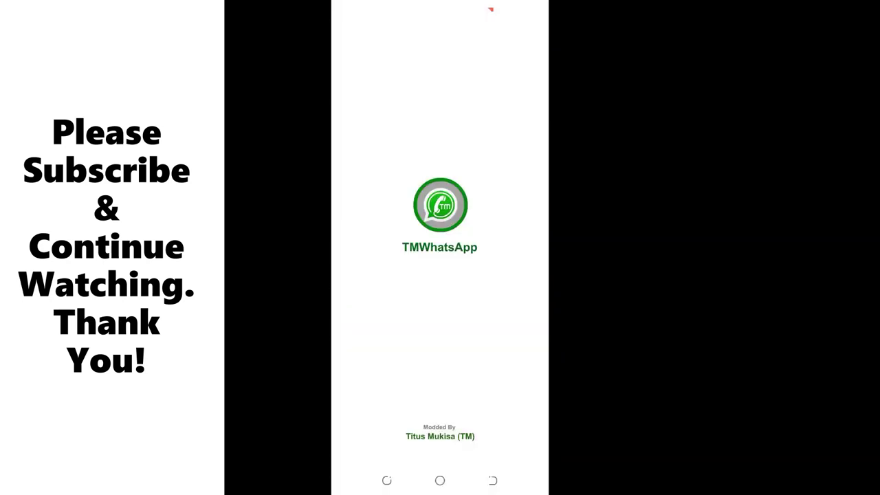
left_click(441, 107)
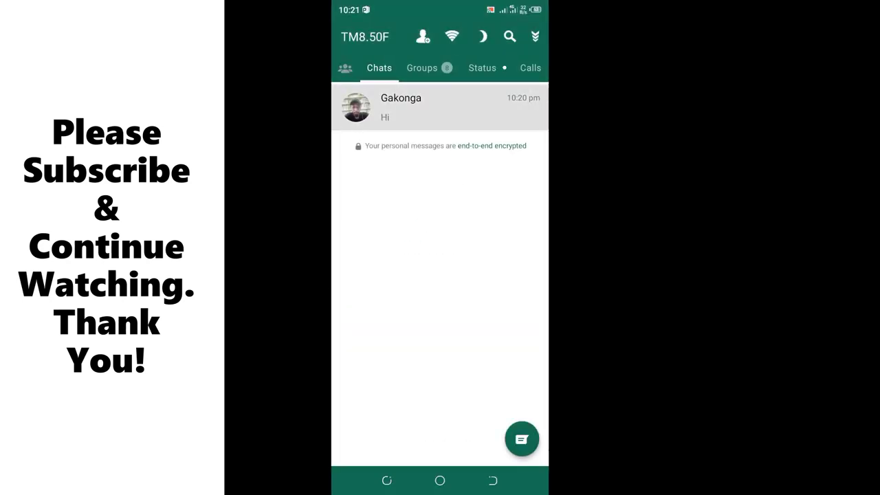
left_click(406, 449)
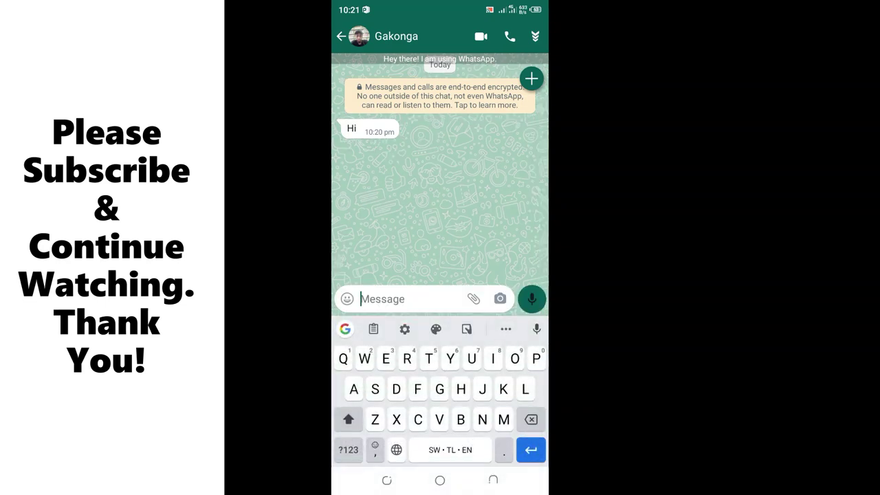
left_click(348, 450)
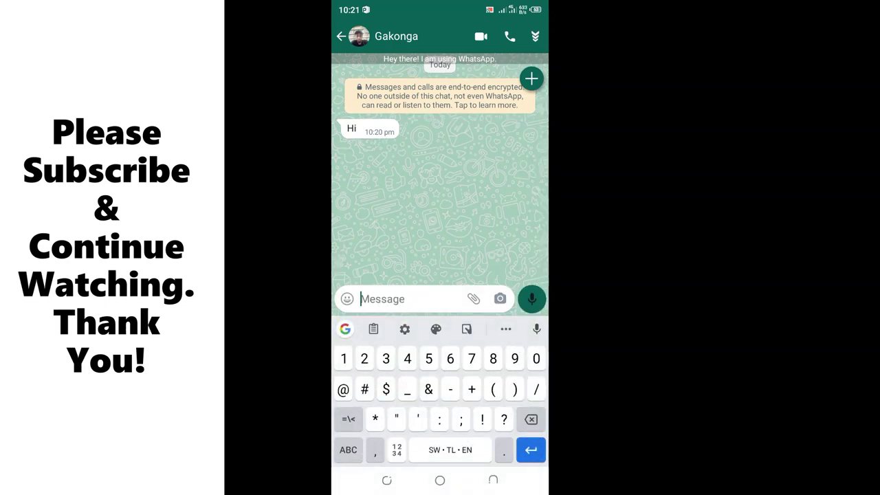
type("2")
left_click(532, 298)
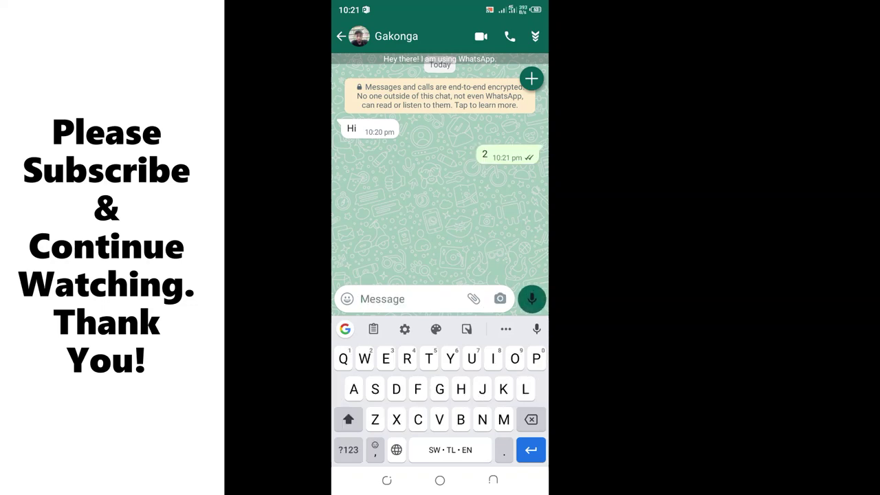
left_click(440, 480)
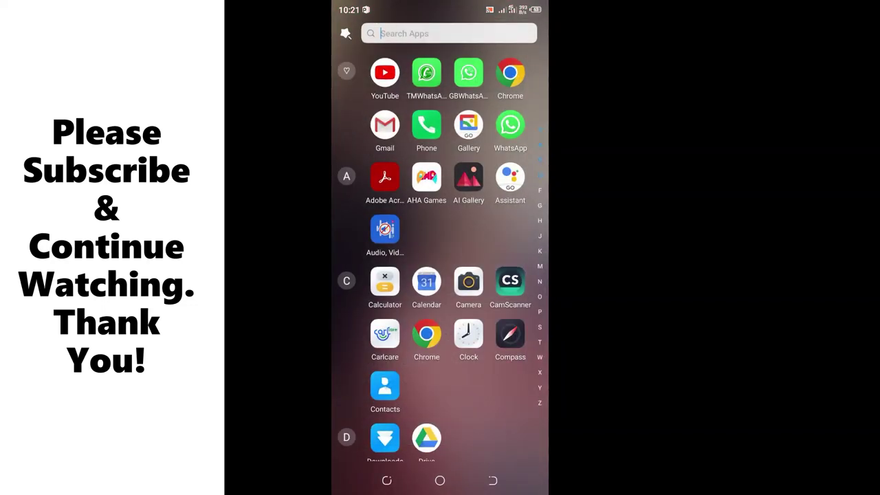
- Open GBWhatsApp, view the received '2' and 'Thank you for contacting kinwan tech' reply, then exit
left_click(468, 72)
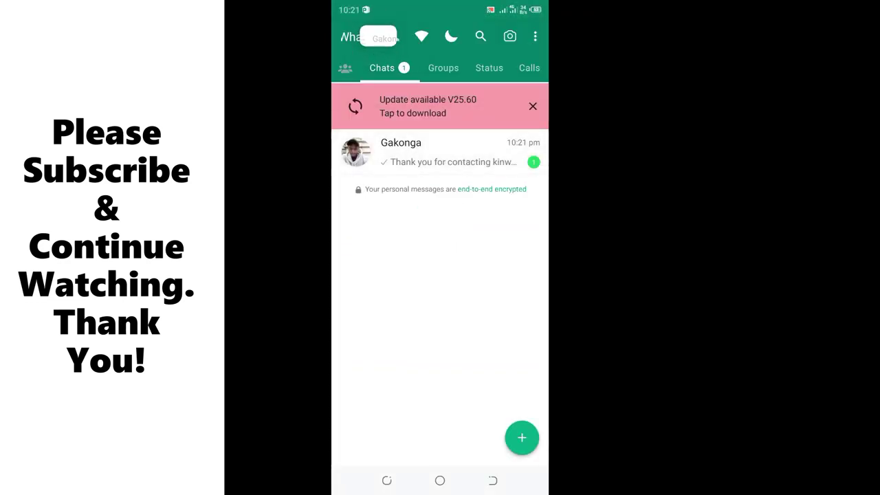
left_click(440, 151)
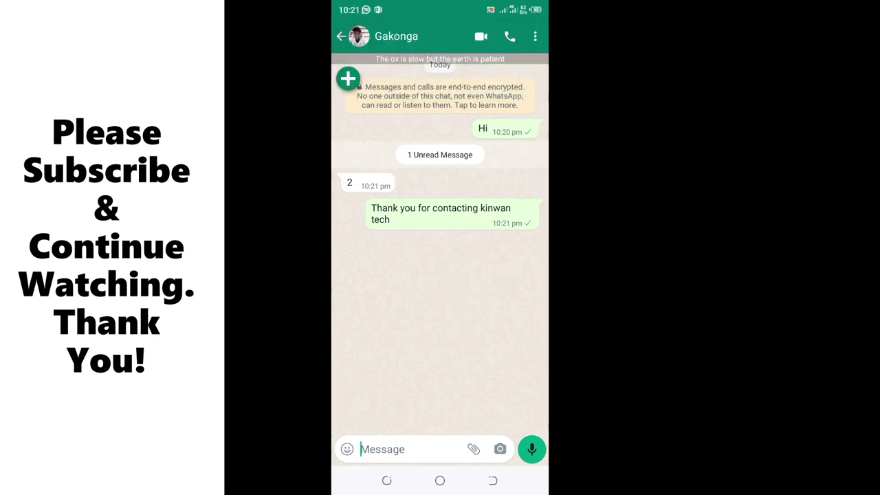
left_click(492, 480)
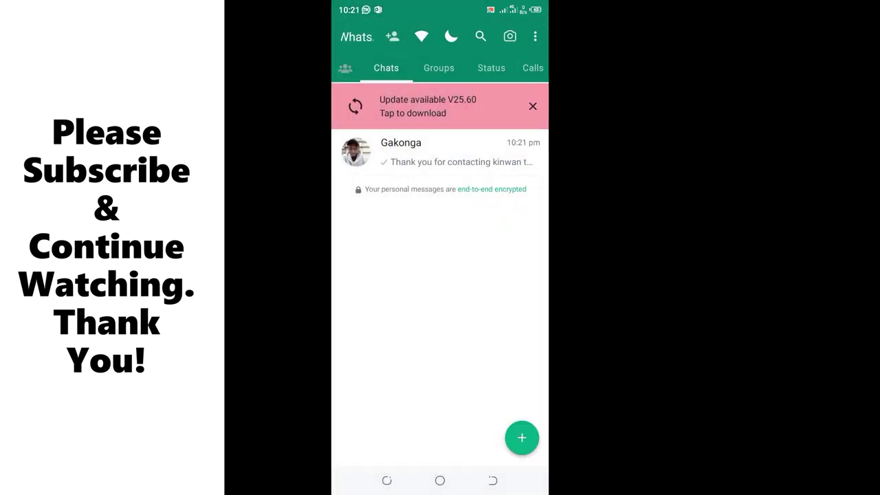
left_click(493, 480)
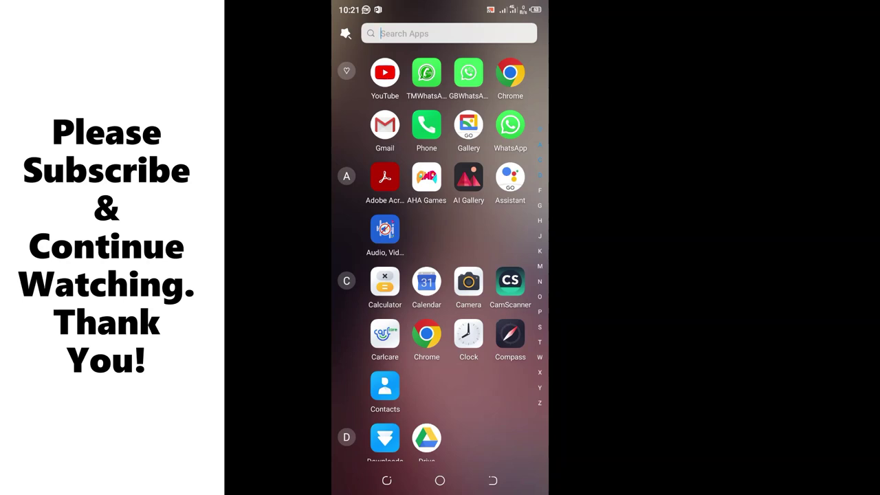
- Open TMWhatsApp to the contact's chat showing the 'Thank you for contacting kinwan tech' reply
left_click(511, 124)
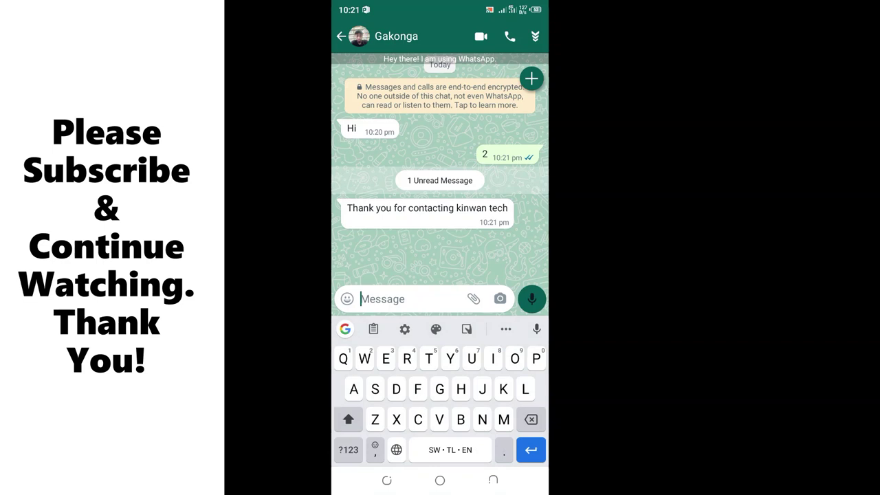